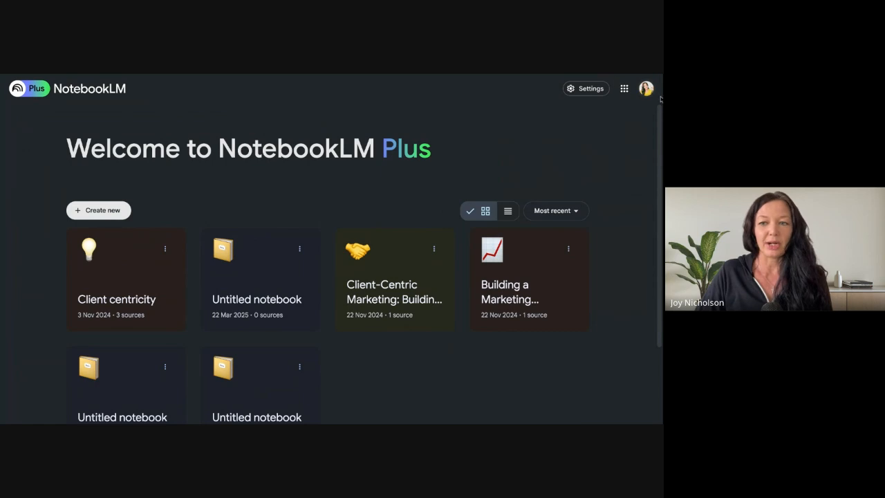
# - Create a new notebook and review the source types it accepts
pyautogui.click(113, 215)
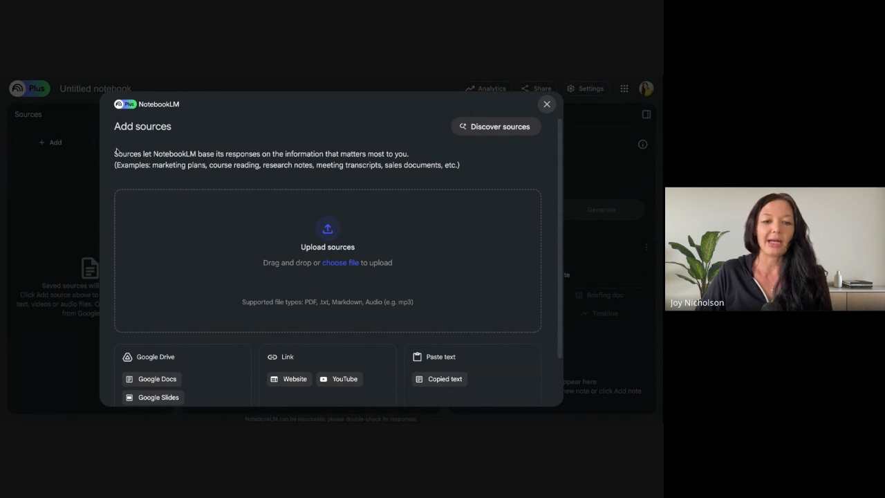
pyautogui.moveTo(115, 151); pyautogui.dragTo(385, 182)
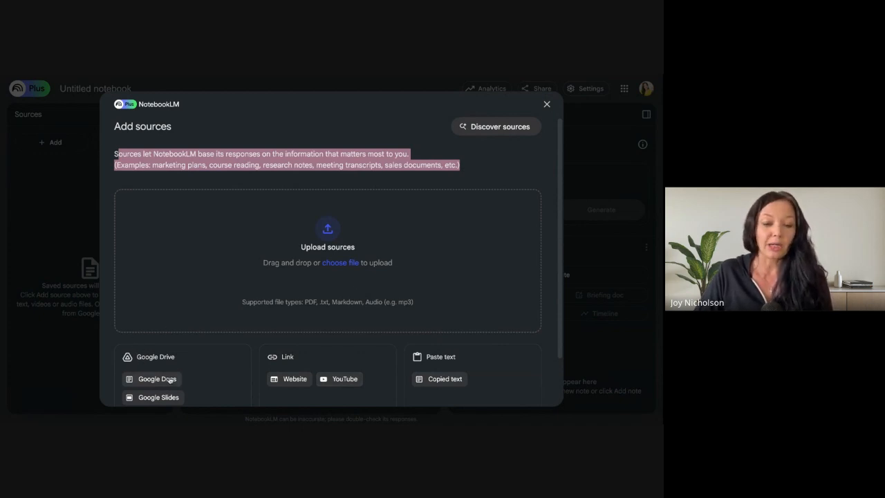
pyautogui.scroll(-2, 173, 382)
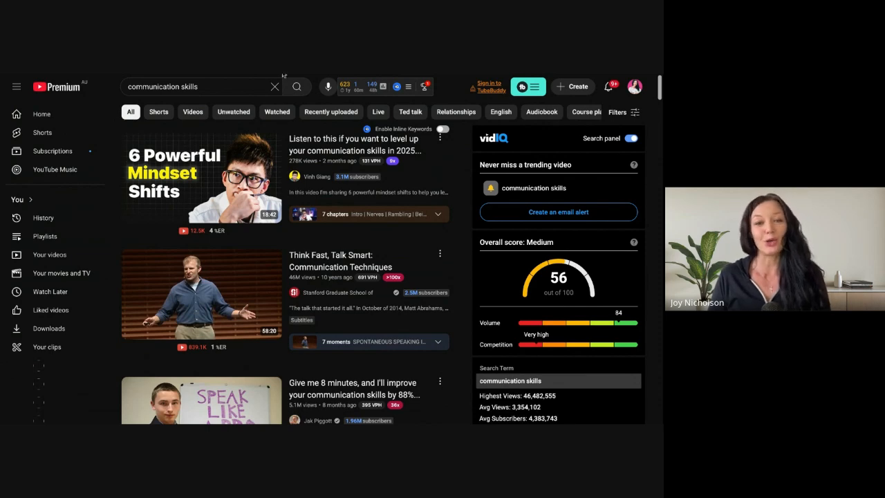
# - Switch to YouTube, open "Listen to this if you want to level up your communication skills in 2025" from the search results, and pause it
pyautogui.moveTo(384, 87)
pyautogui.moveTo(212, 212)
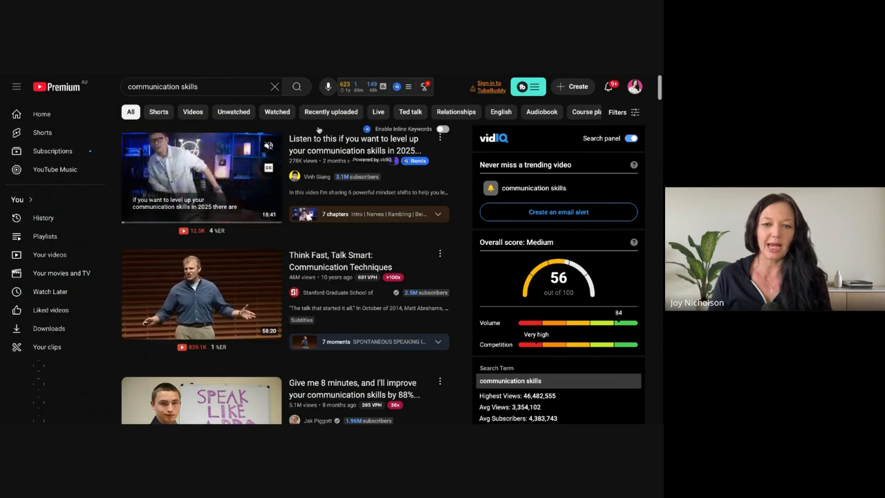
pyautogui.click(310, 150)
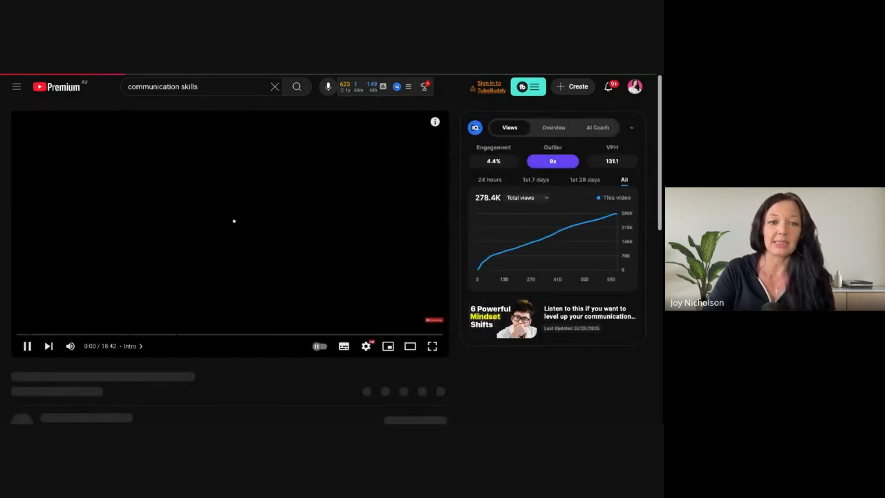
pyautogui.click(27, 347)
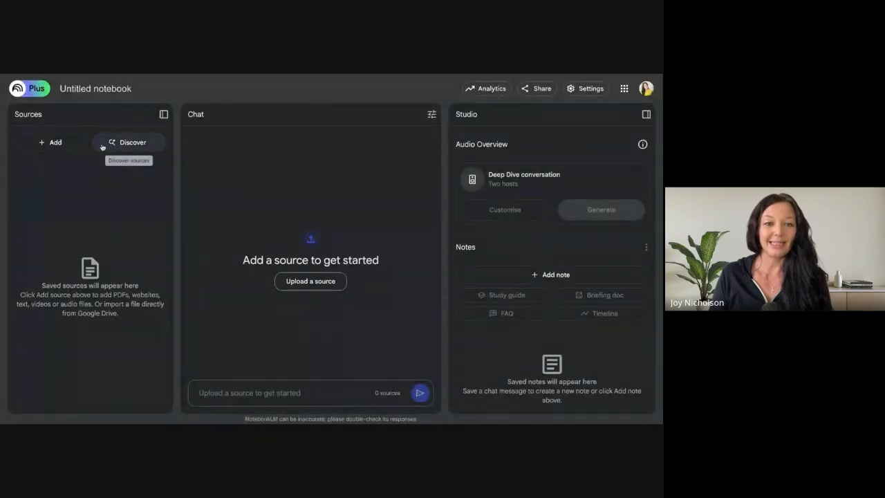
pyautogui.click(43, 142)
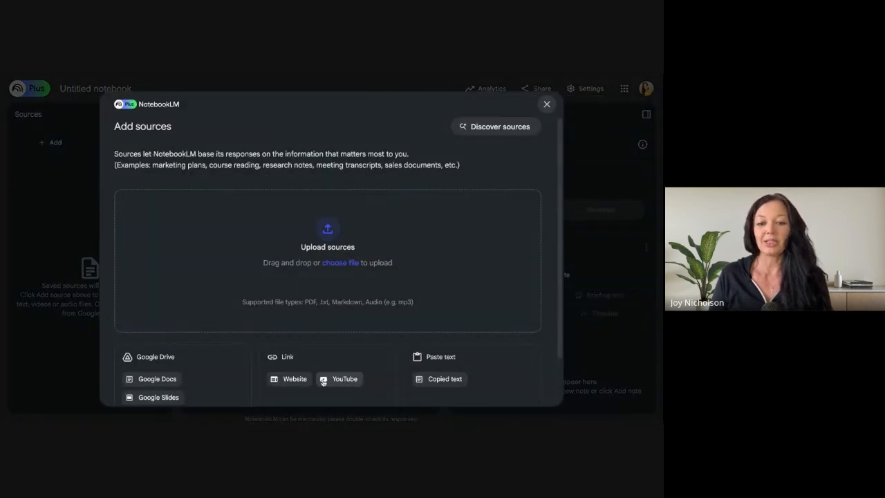
pyautogui.click(339, 382)
pyautogui.click(155, 195)
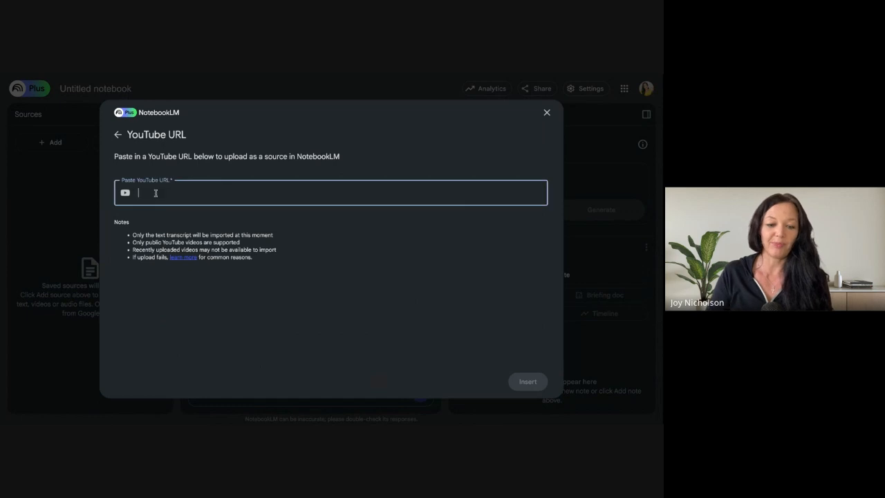
pyautogui.write('https://www.youtube.com/watch?v=LI57EB_T38c')
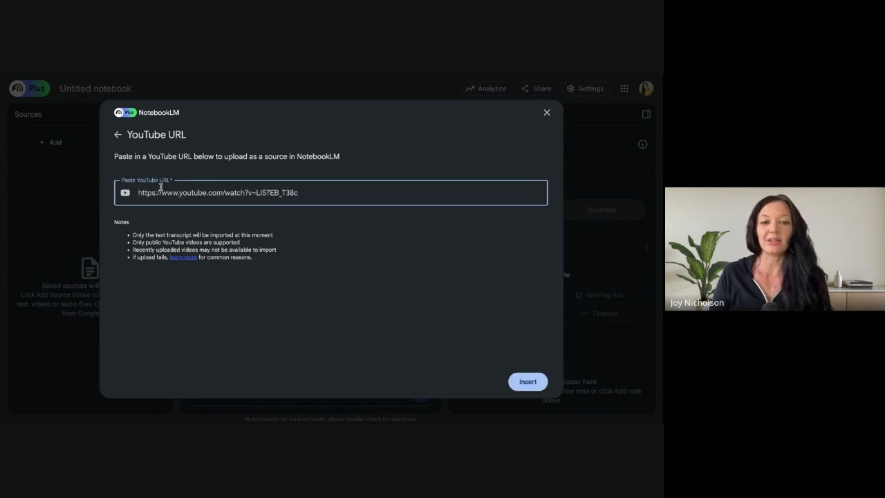
pyautogui.click(528, 381)
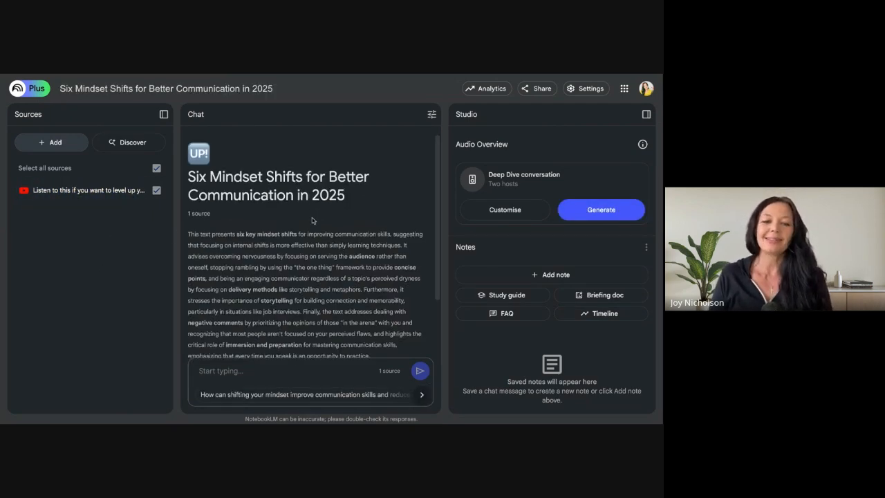
# - Read the generated source summary and check the options for adding further sources
pyautogui.scroll(-2, 311, 228)
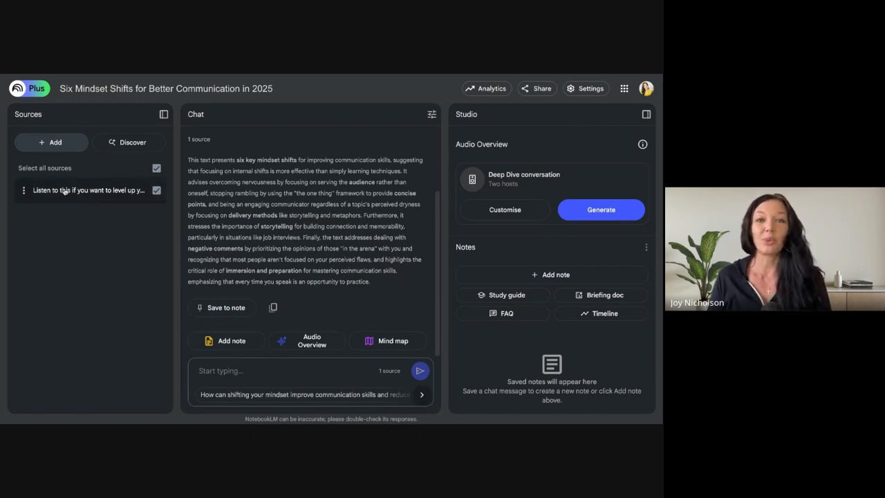
pyautogui.click(45, 143)
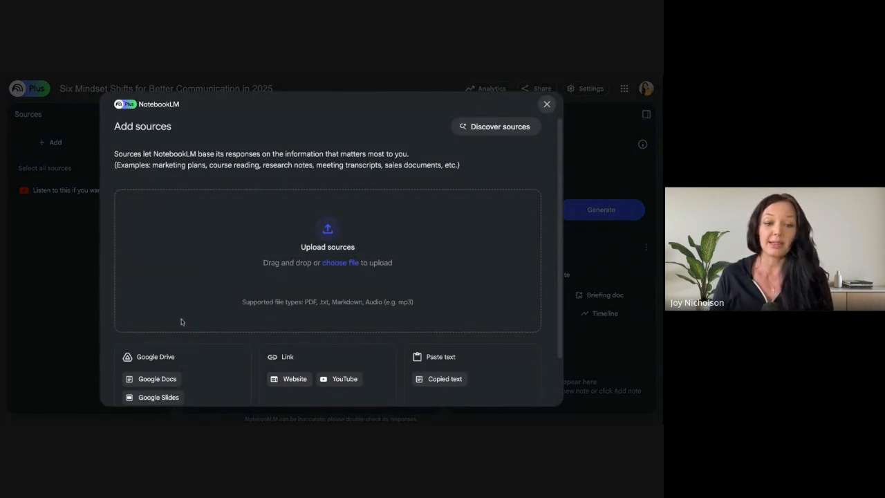
pyautogui.click(547, 105)
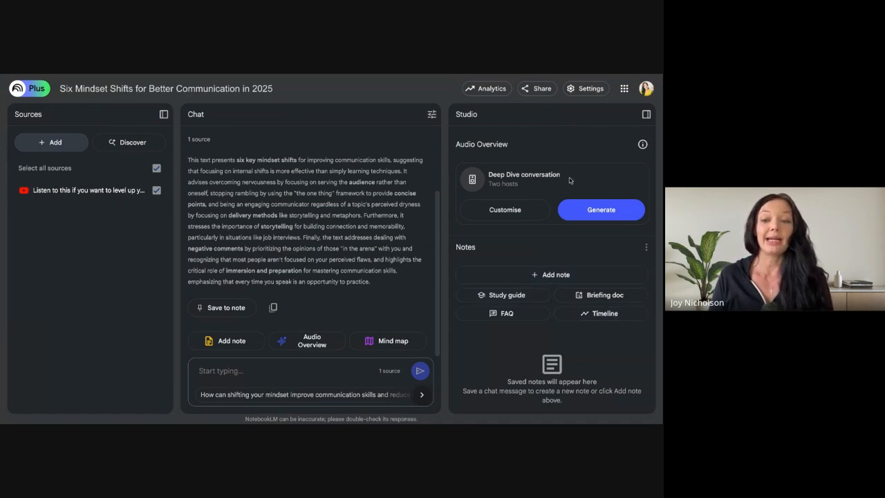
# - Generate the two-host Deep Dive conversation as an audio overview of the source
pyautogui.moveTo(570, 180); pyautogui.dragTo(493, 169)
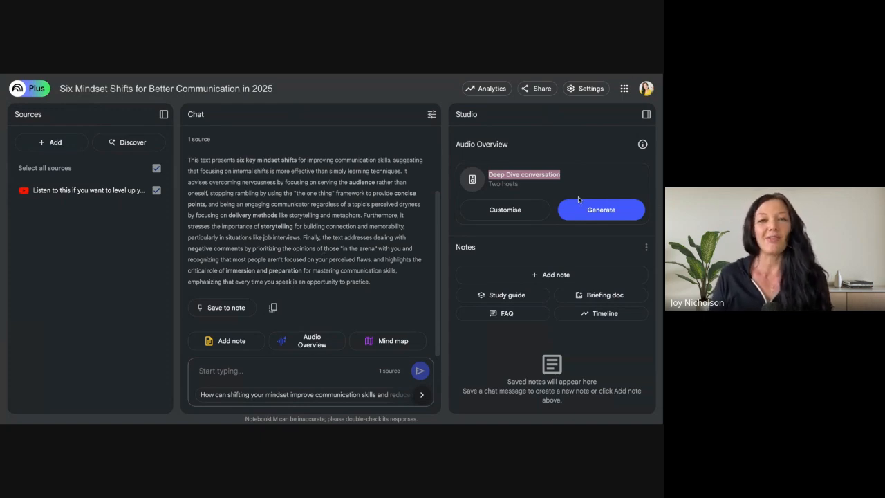
pyautogui.click(579, 218)
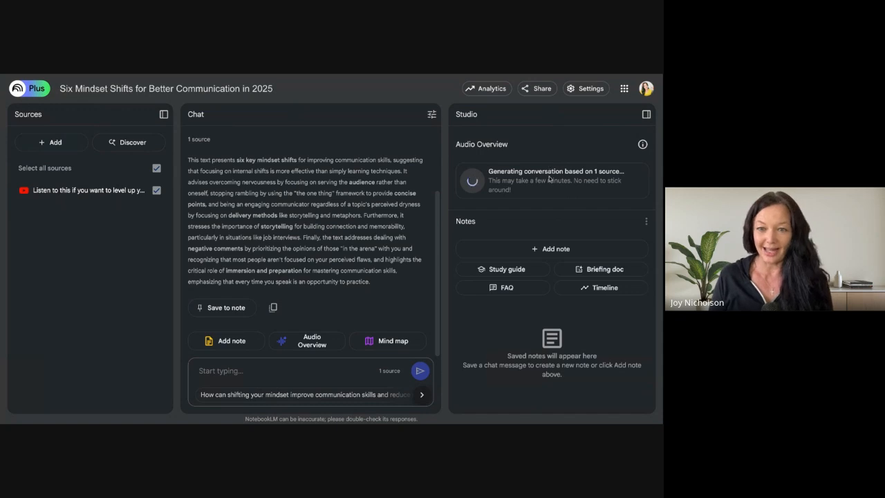
# - Generate a study guide, a briefing doc, an FAQ and a timeline as notes from the source
pyautogui.click(492, 271)
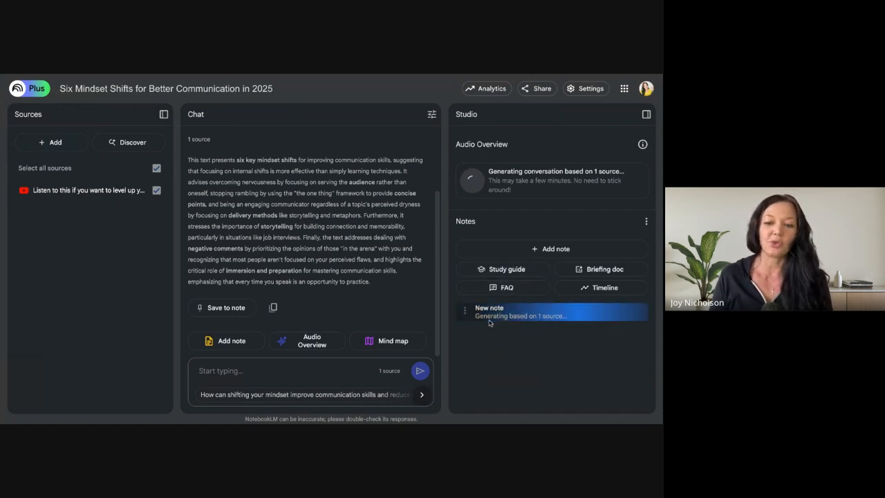
pyautogui.click(589, 272)
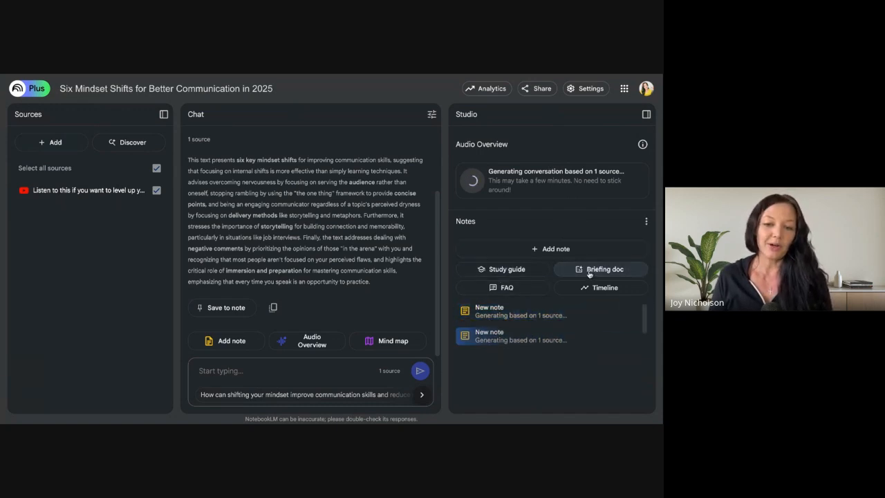
pyautogui.click(475, 292)
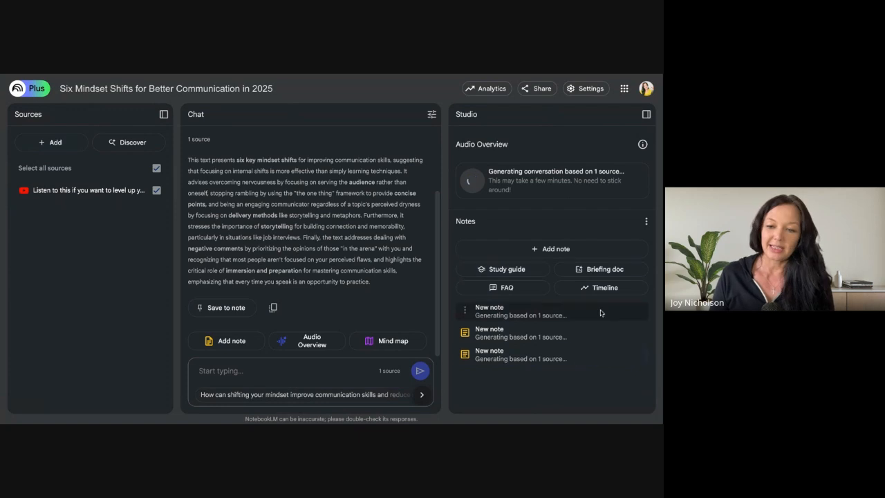
pyautogui.click(621, 288)
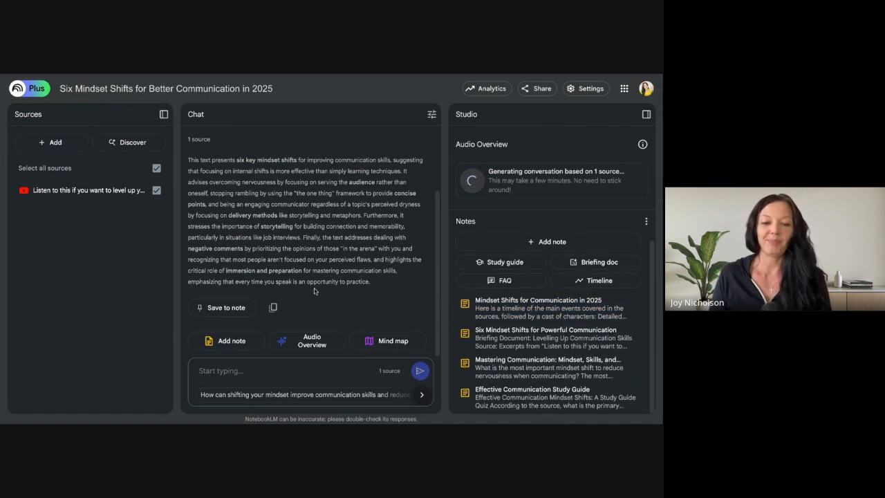
# - Generate a mind map from the source and copy the chat summary
pyautogui.click(399, 349)
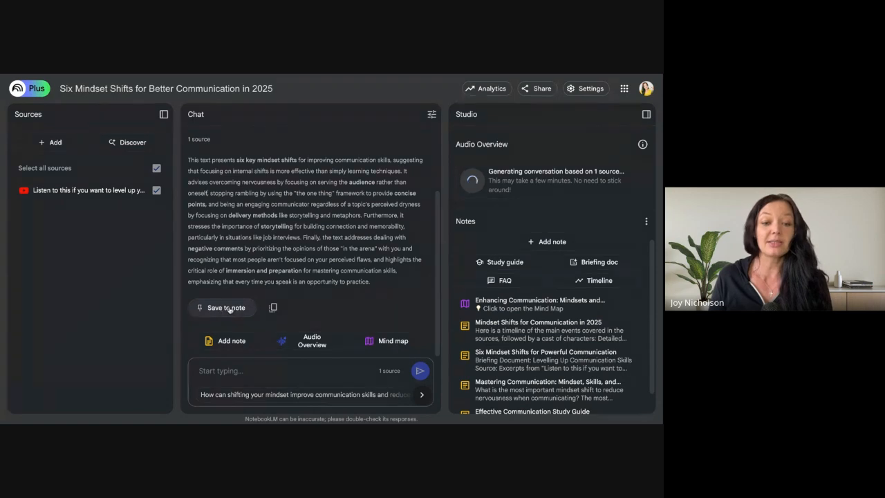
pyautogui.click(272, 308)
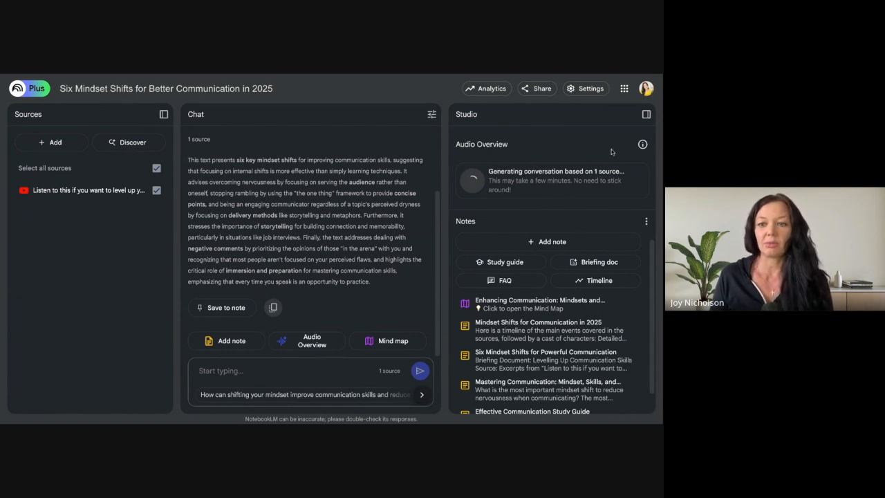
# - Check the notebook's analytics and its sharing options without changing anything
pyautogui.click(486, 88)
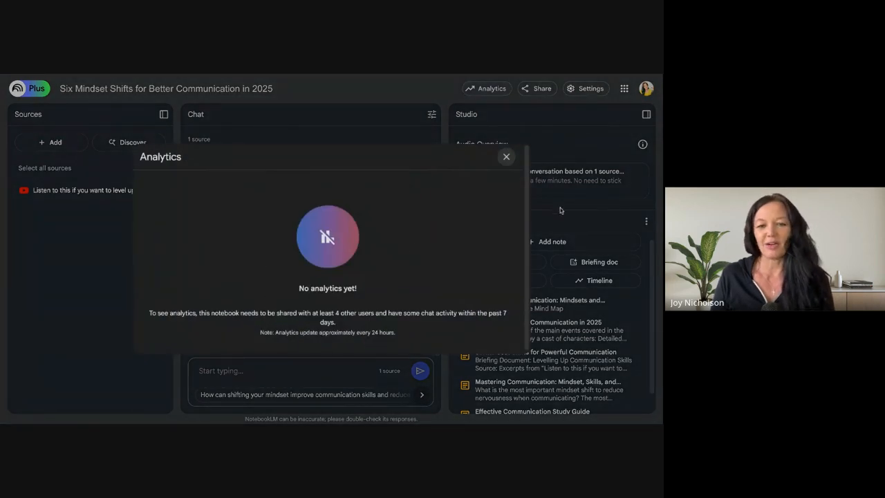
pyautogui.click(507, 157)
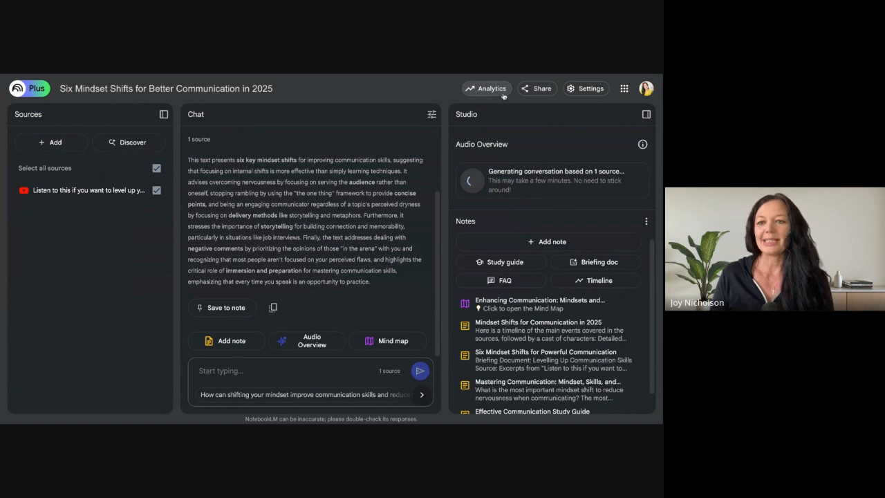
pyautogui.click(542, 91)
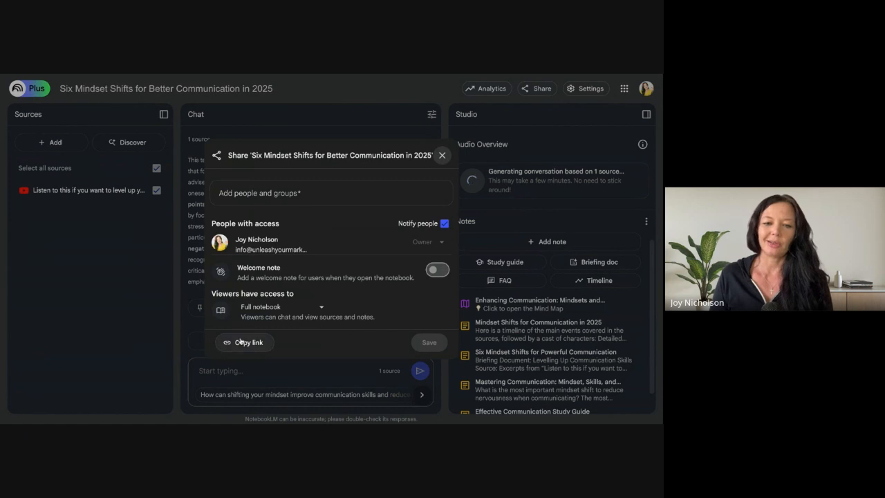
pyautogui.click(442, 154)
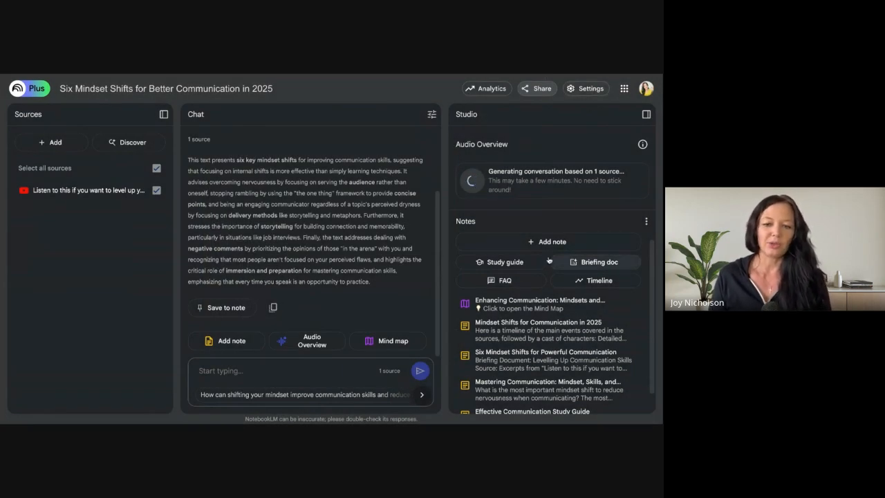
# - Open the "Enhancing Communication: Mindsets and Techniques" mind map and expand the Mindset Shift for Nervousness branch
pyautogui.scroll(-1, 551, 300)
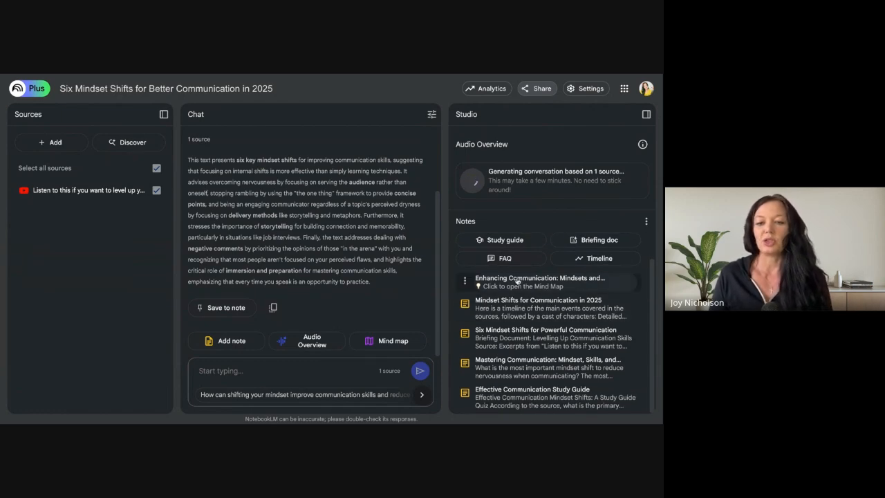
pyautogui.click(570, 280)
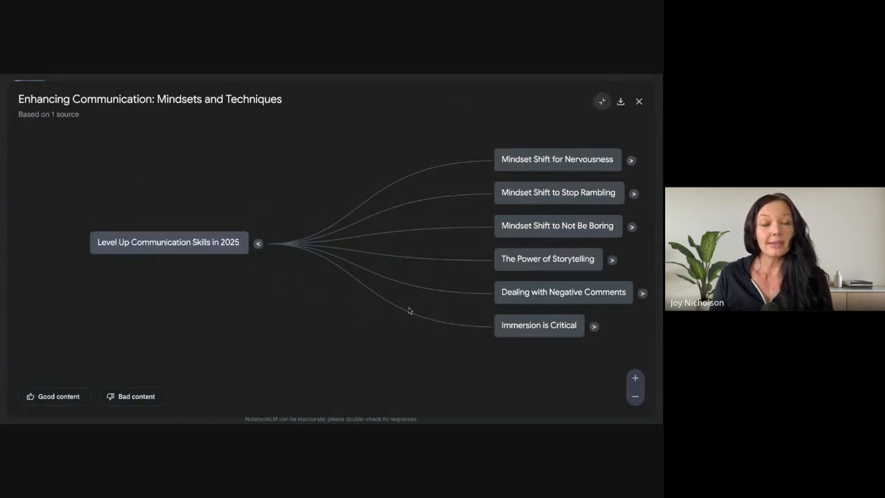
pyautogui.moveTo(425, 301); pyautogui.dragTo(207, 311)
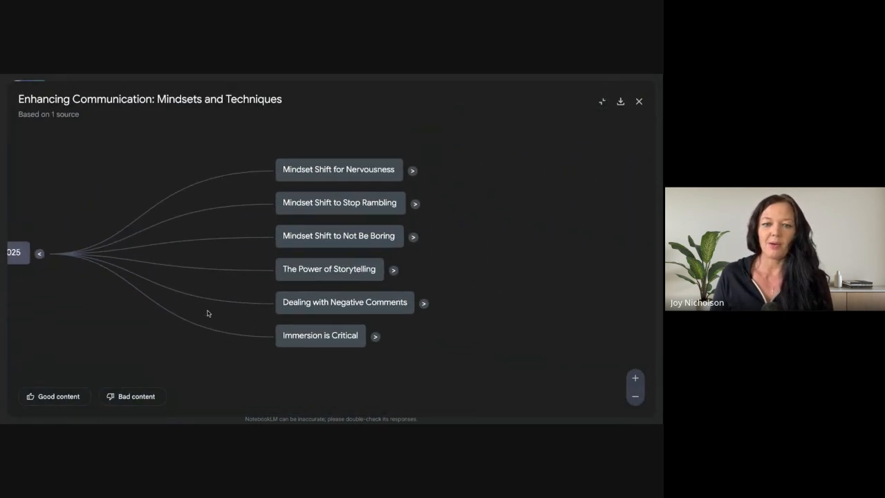
pyautogui.moveTo(469, 304); pyautogui.dragTo(203, 321)
pyautogui.moveTo(282, 300); pyautogui.dragTo(661, 281)
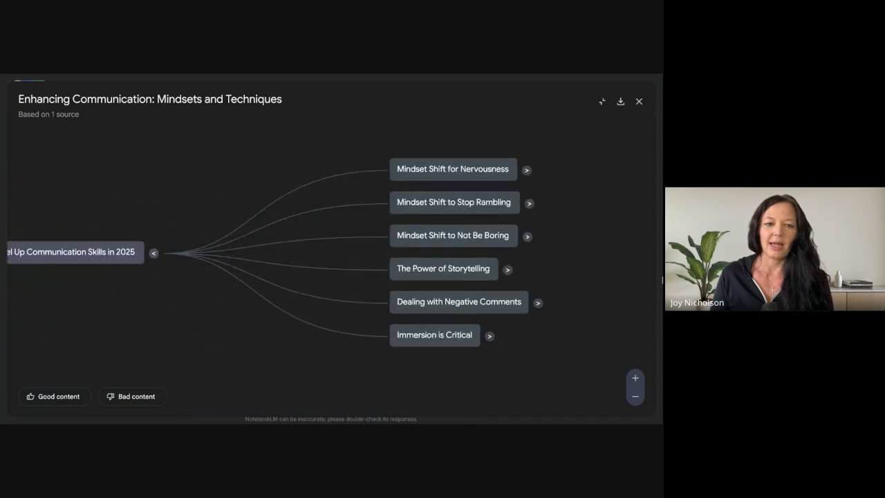
pyautogui.moveTo(97, 266); pyautogui.dragTo(191, 269)
pyautogui.moveTo(388, 260); pyautogui.dragTo(221, 257)
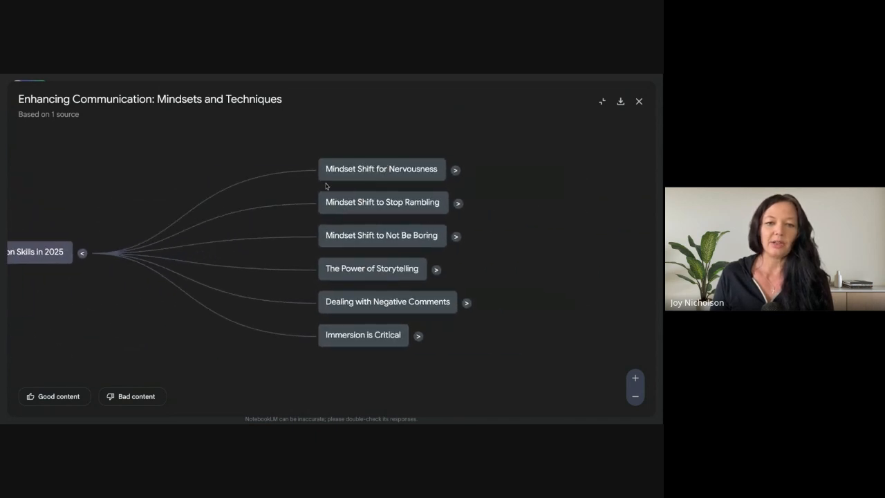
pyautogui.click(455, 170)
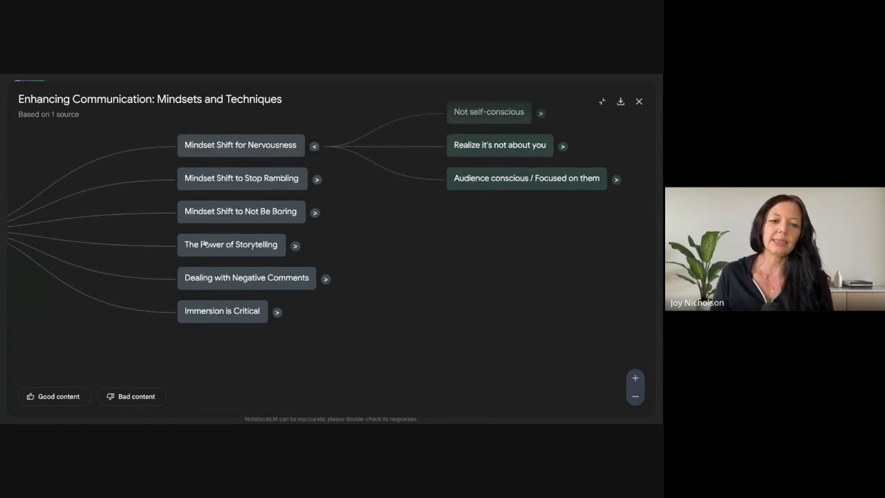
# - Expand The Power of Storytelling with its Opportunities for storytelling and Critical in job interviews sub-branches, and return to the notebook
pyautogui.click(296, 247)
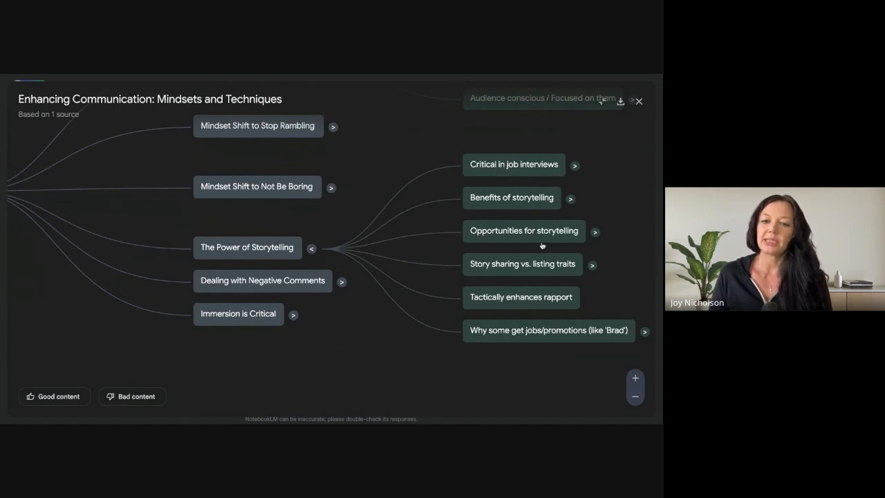
pyautogui.click(595, 233)
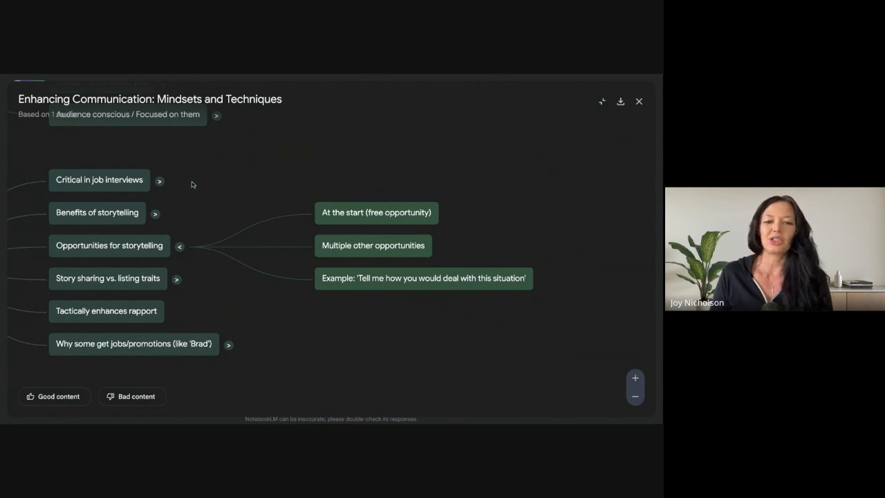
pyautogui.click(159, 182)
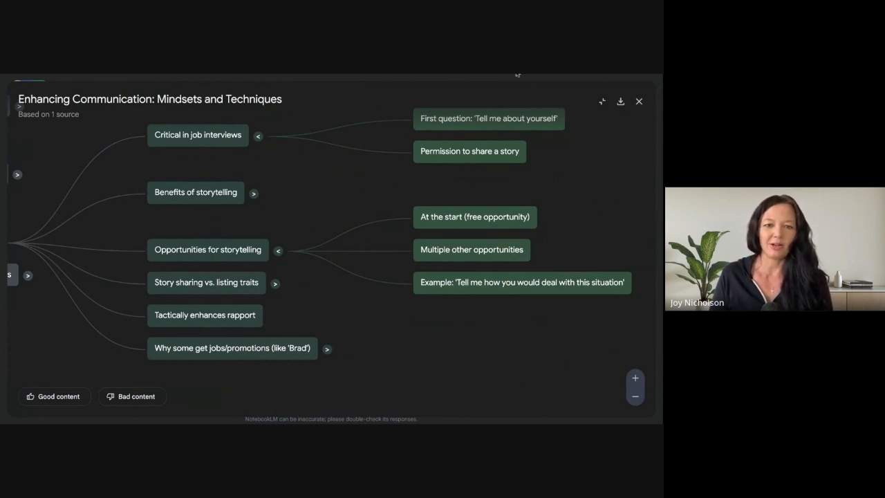
pyautogui.click(33, 77)
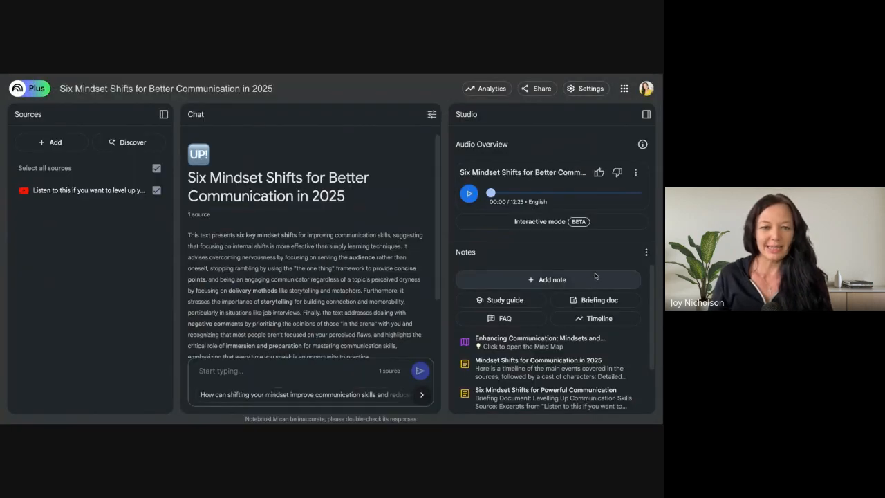
# - Play the generated audio overview while looking over the chat summary
pyautogui.click(469, 194)
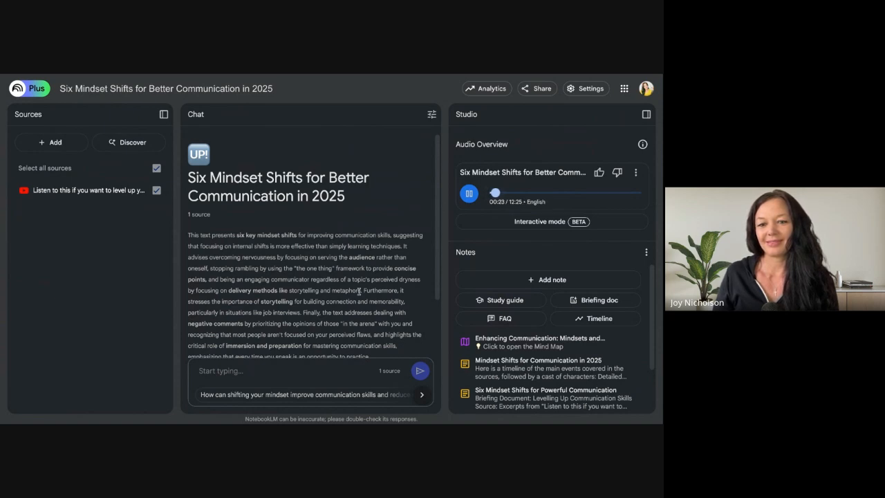
pyautogui.scroll(-2, 358, 290)
pyautogui.scroll(2, 358, 290)
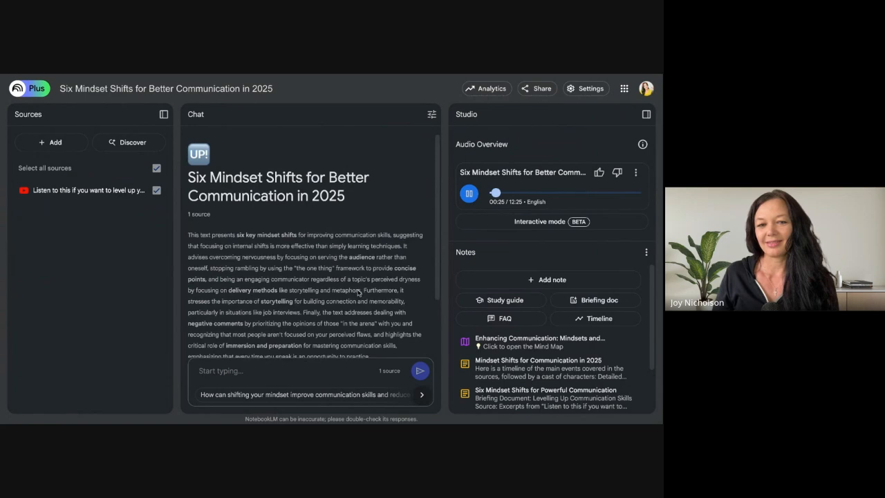
pyautogui.scroll(-1, 358, 292)
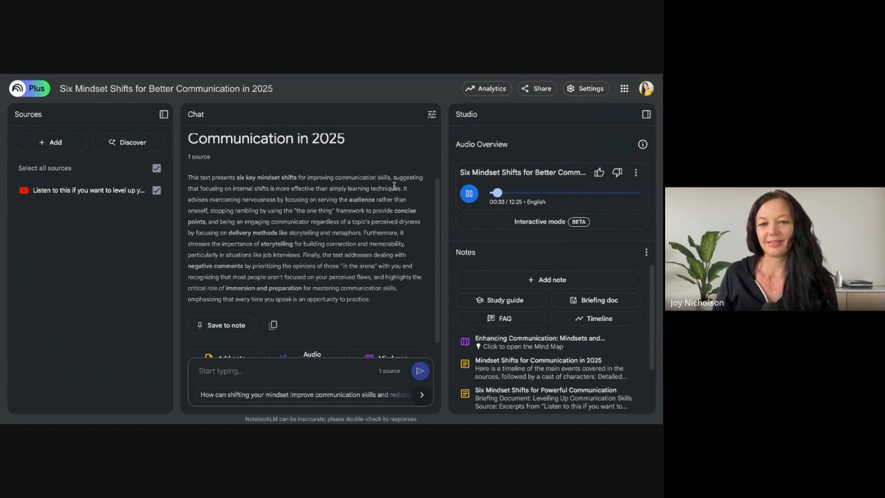
pyautogui.scroll(1, 312, 242)
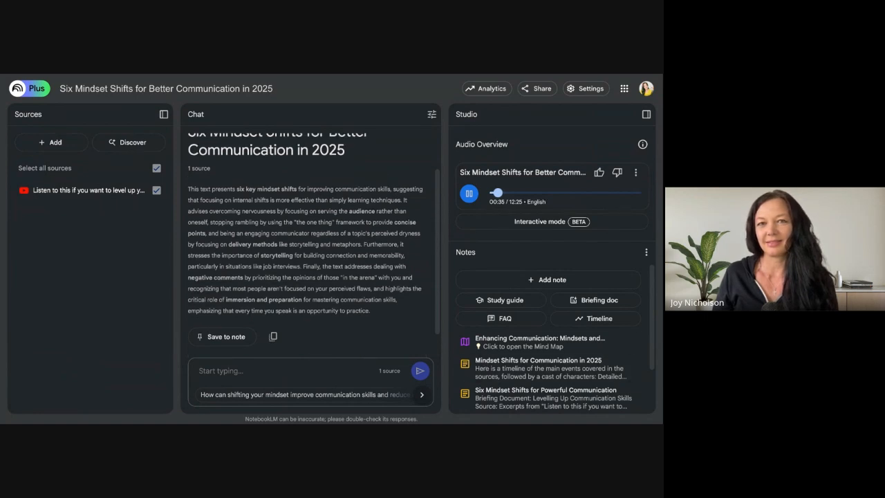